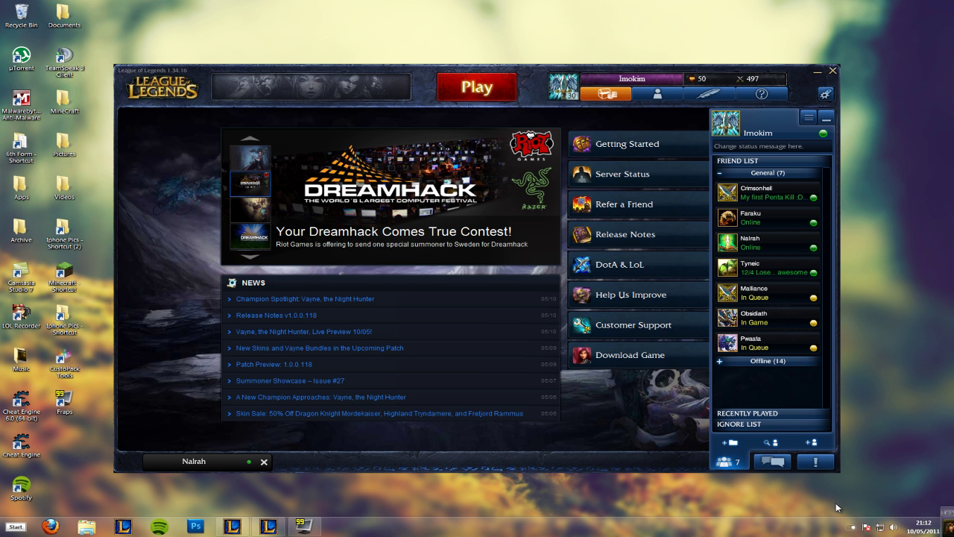
- Bring up the LOL Replay recorder window with the list of recorded matches
click(851, 526)
double_click(824, 477)
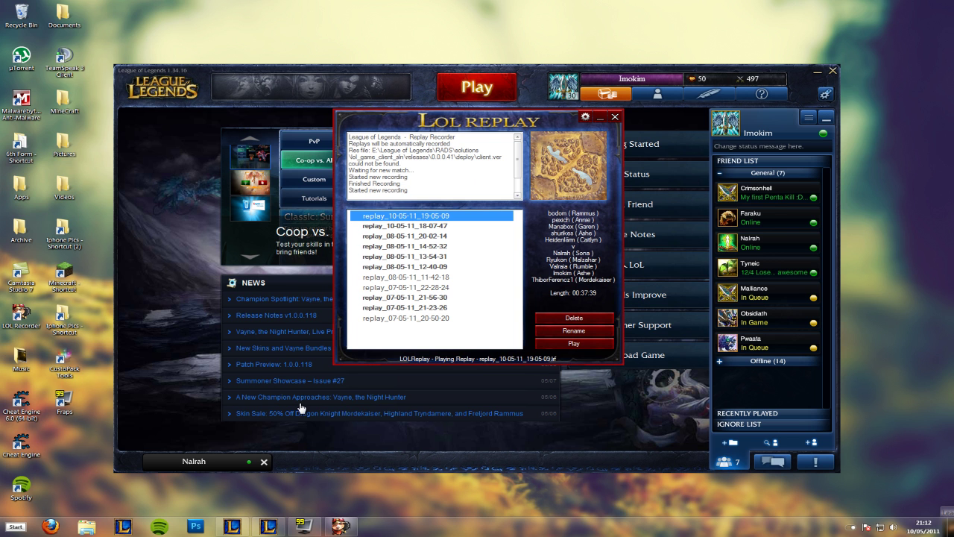
- Switch to Firefox, search Google for "lolreplay" and open the official leaguereplays.com site
click(50, 527)
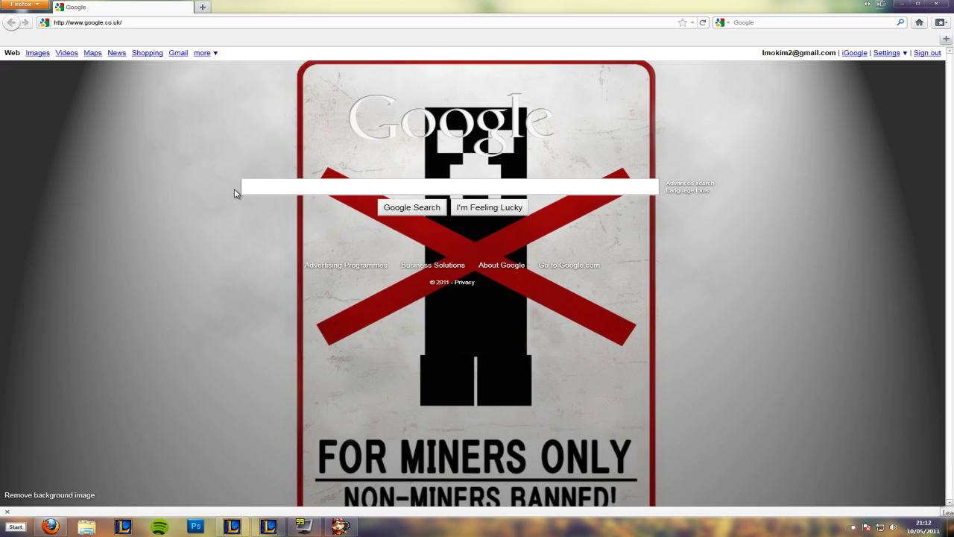
click(273, 187)
text(lolreplay)
key(Return)
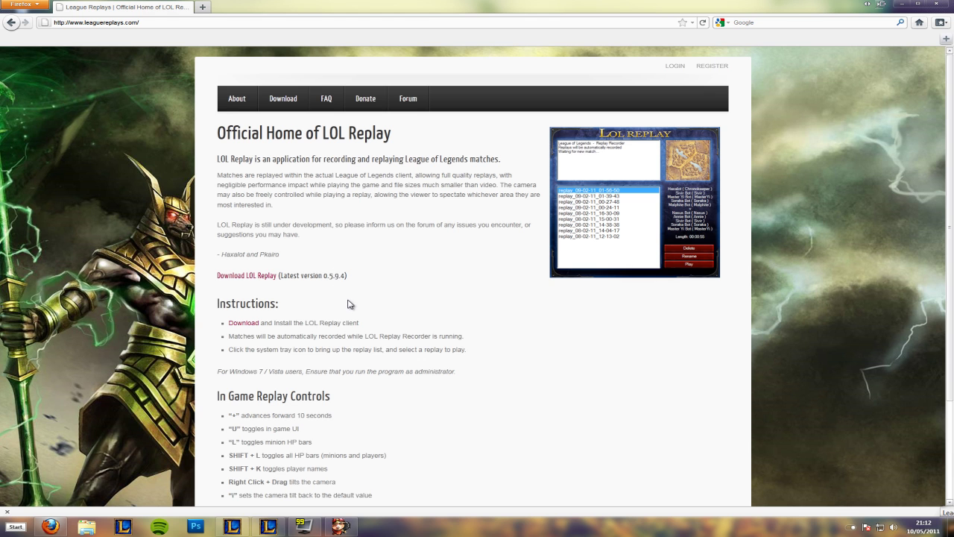
- Review the In Game Replay Controls listed on the LOL Replay home page
scroll(350, 304, down, 3)
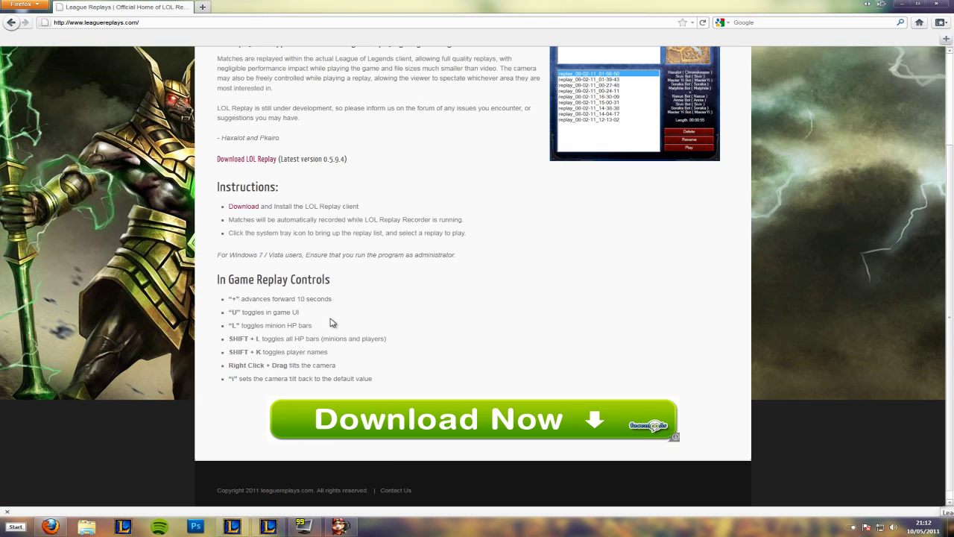
drag(288, 380, 279, 301)
click(287, 322)
scroll(304, 300, up, 3)
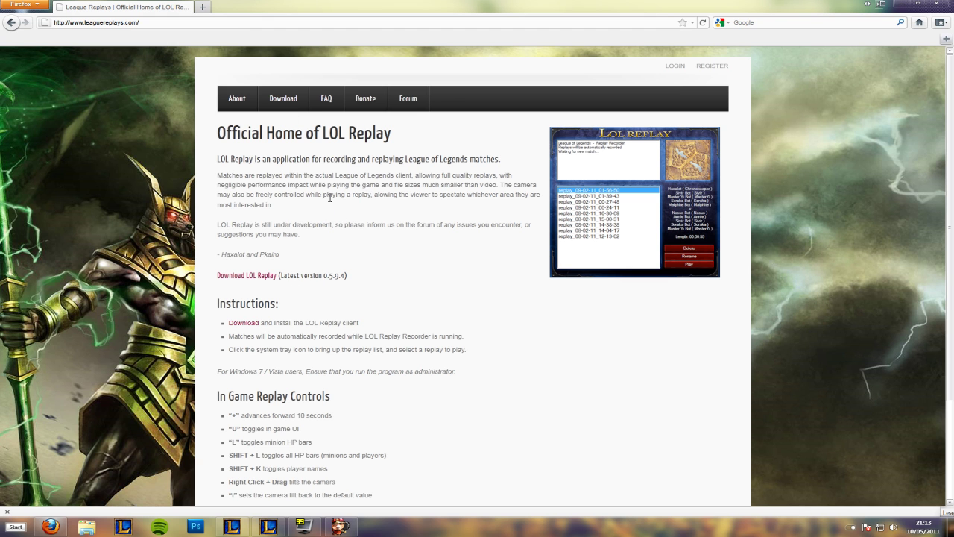
- Go to the site's Download page and download the latest LOL Replay client, v0.5.9.5
drag(296, 280, 219, 282)
click(252, 276)
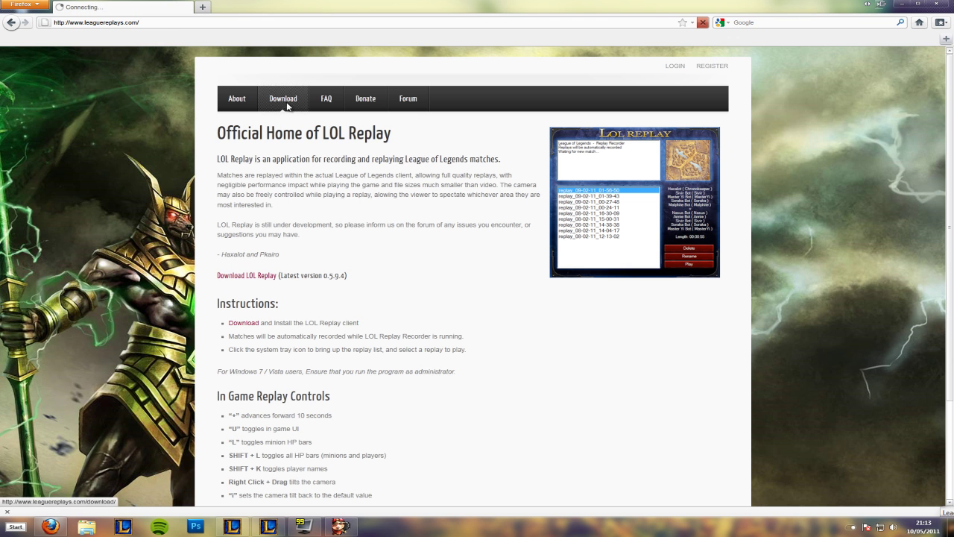
scroll(251, 266, down, 10)
scroll(409, 206, up, 10)
click(473, 181)
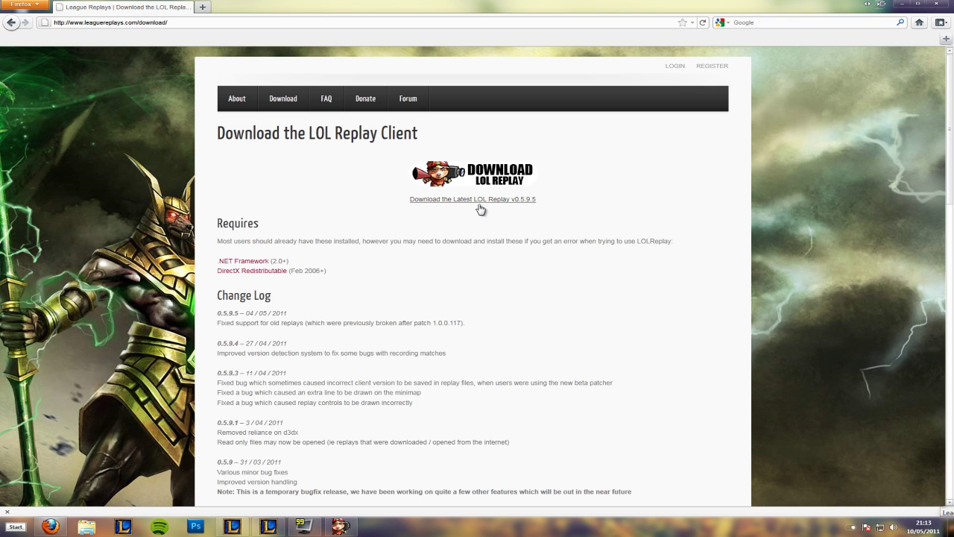
click(503, 260)
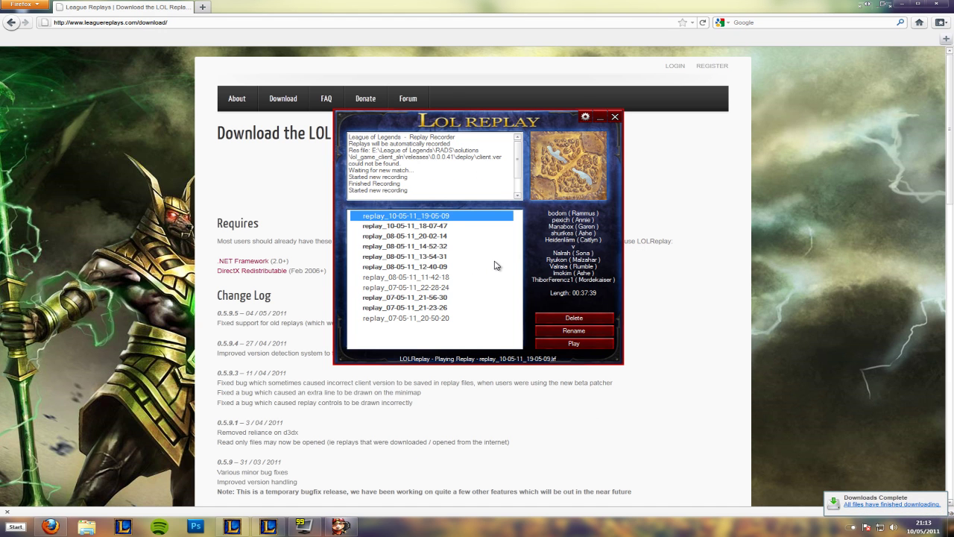
- Look through several recorded matches in LOL Replay and select replay_10-05-11_19-05-09
click(427, 339)
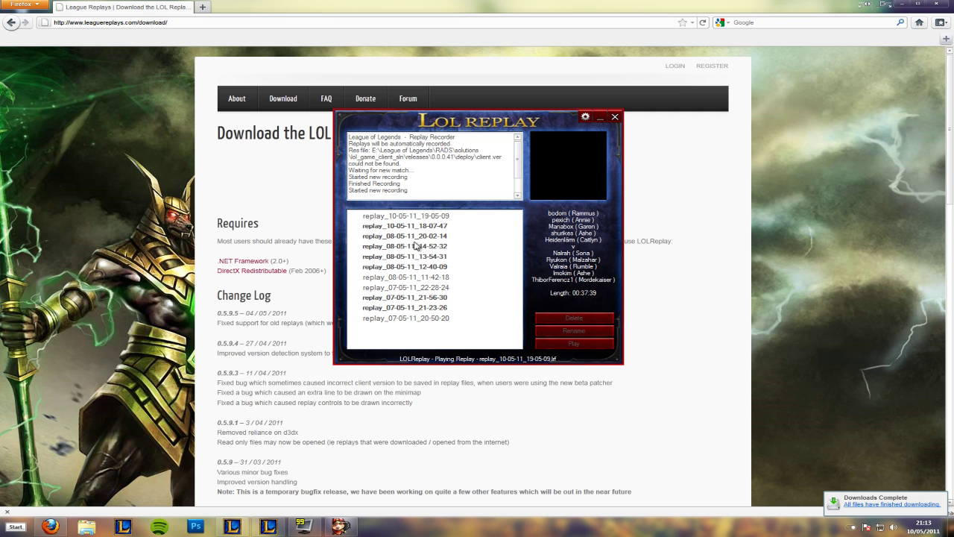
click(425, 307)
click(425, 256)
click(431, 237)
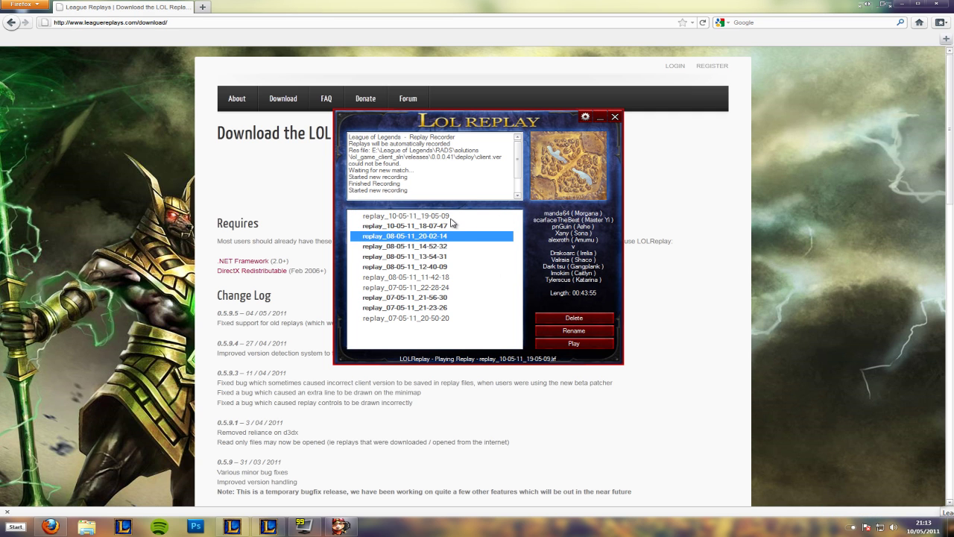
click(454, 218)
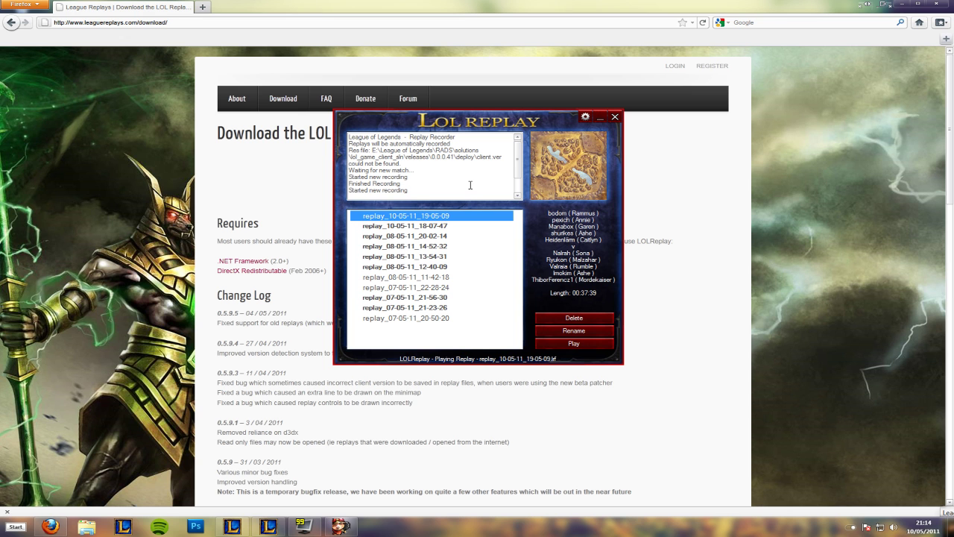
- Check the replay directory path in the LOL Replay options and close them
click(585, 116)
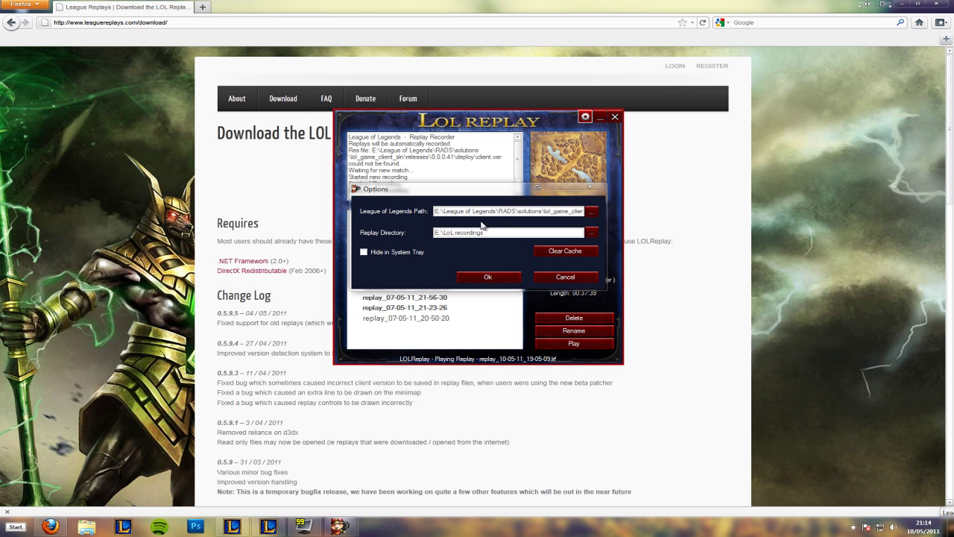
drag(485, 232, 450, 232)
click(453, 232)
click(590, 187)
- Switch to Windows Explorer and open the LoL recordings folder on Local Disk (E:)
click(15, 526)
click(166, 352)
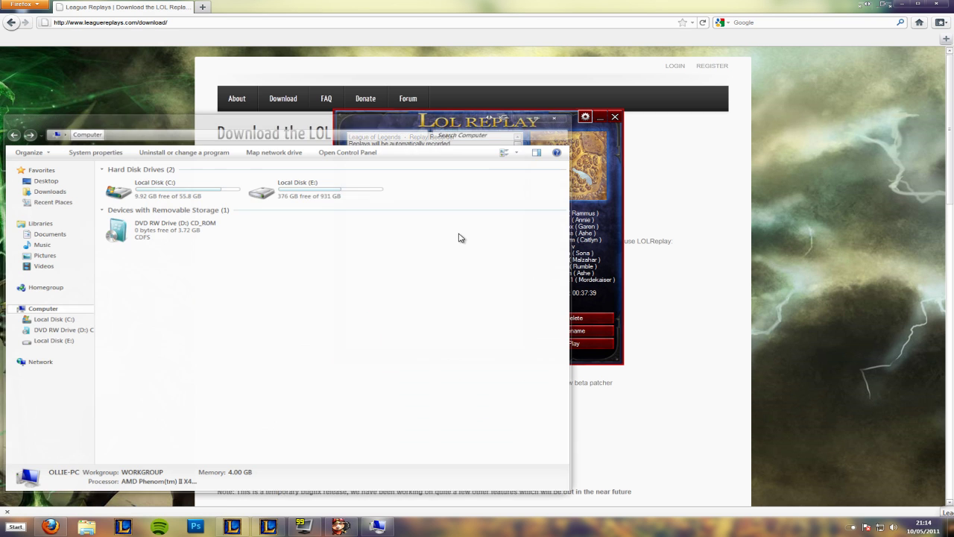
double_click(353, 196)
scroll(314, 276, down, 2)
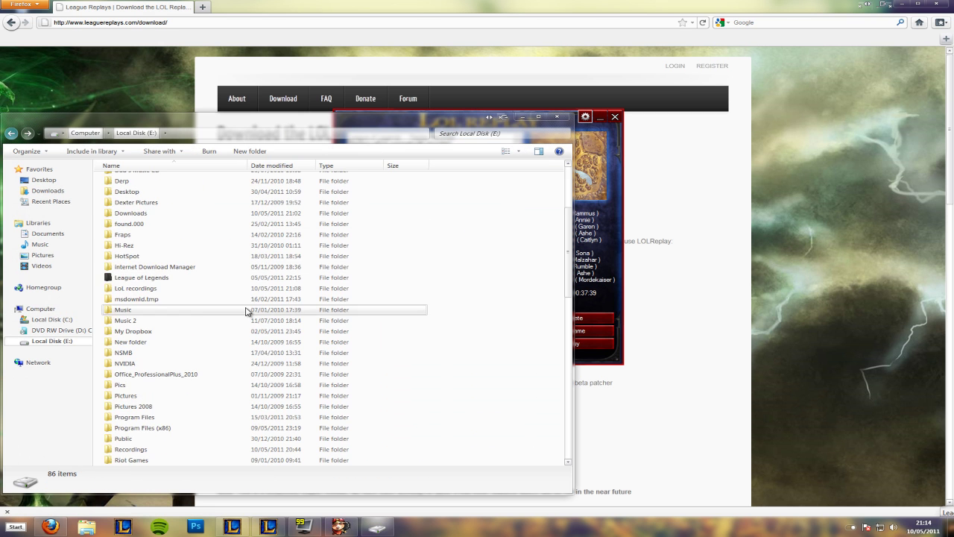
double_click(186, 285)
- Check the file sizes of several replays in the LoL recordings folder, and close the folder window
click(313, 202)
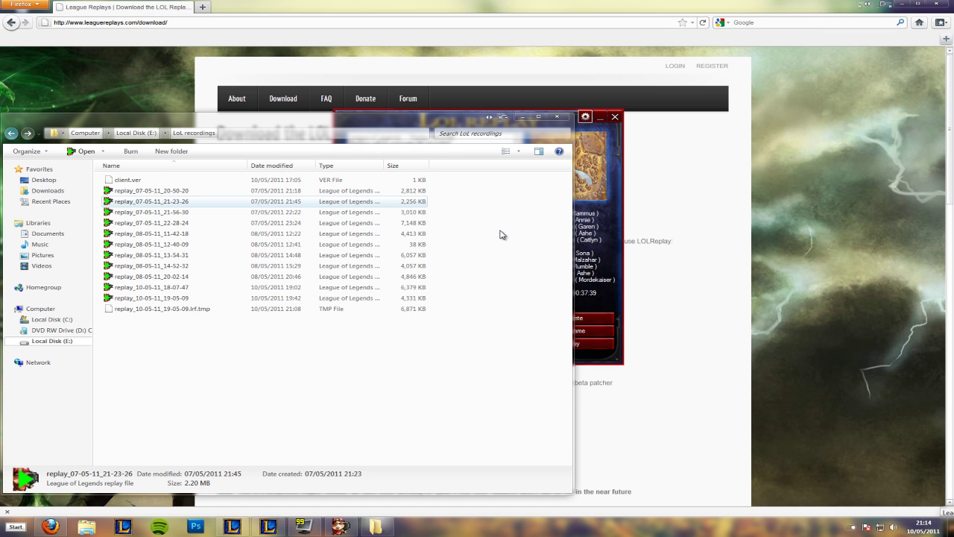
click(412, 257)
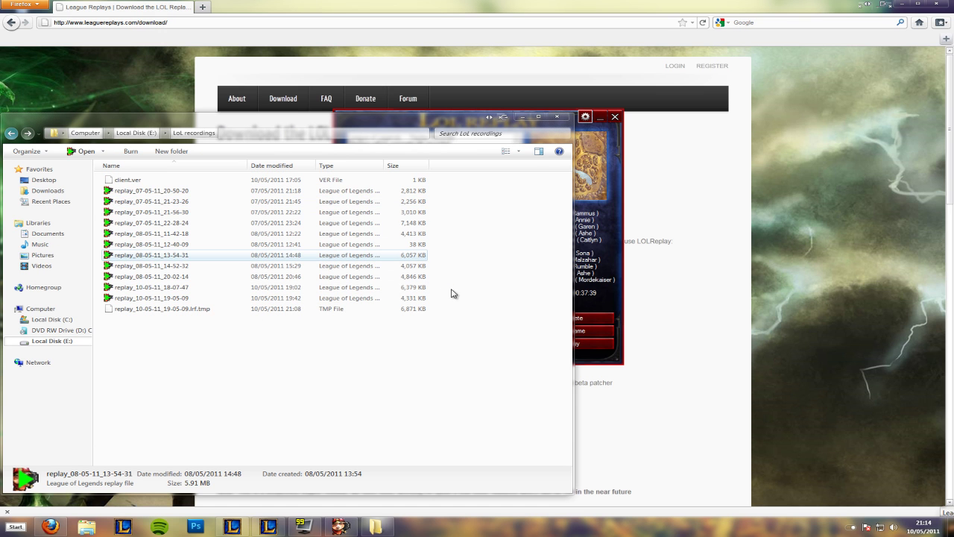
click(414, 299)
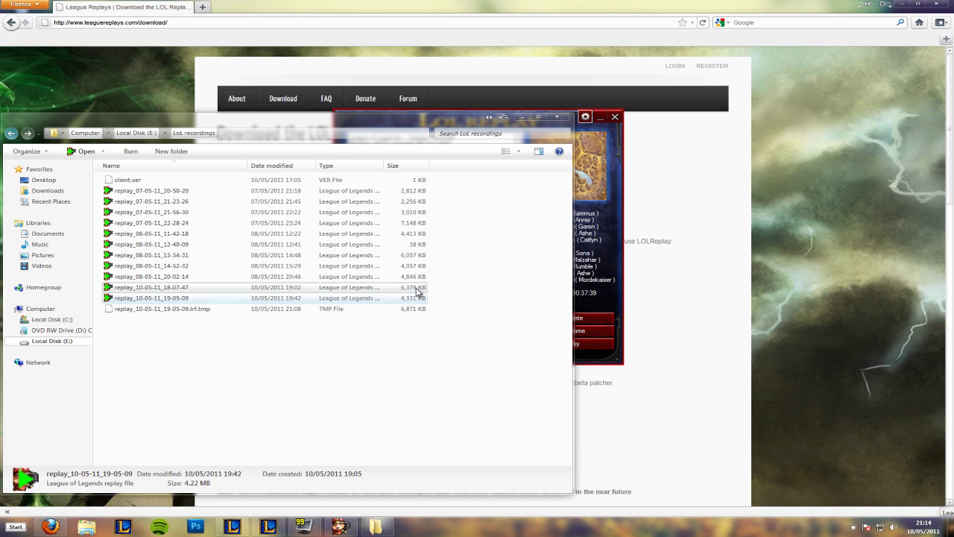
click(557, 117)
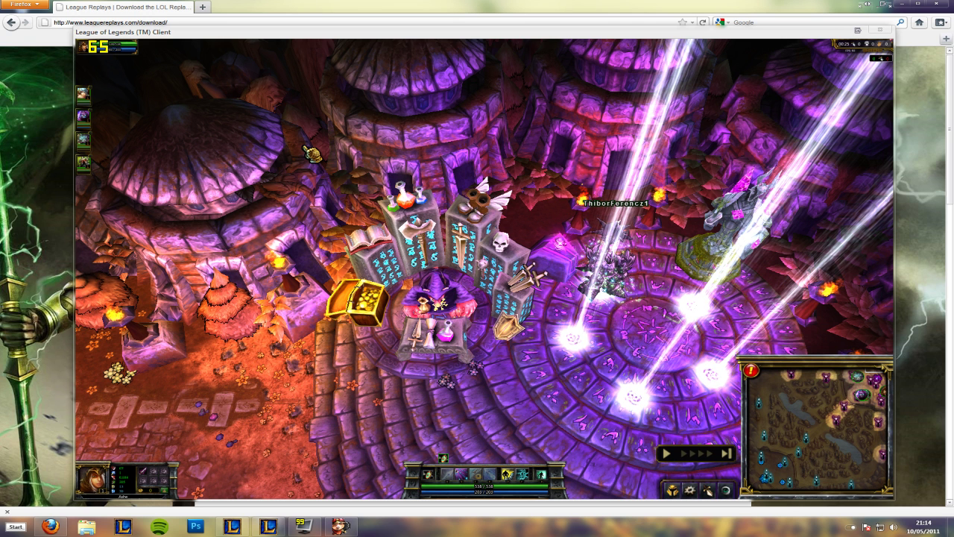
- Start playback of the replay in the League of Legends client and toggle the in-game interface off and on
click(667, 454)
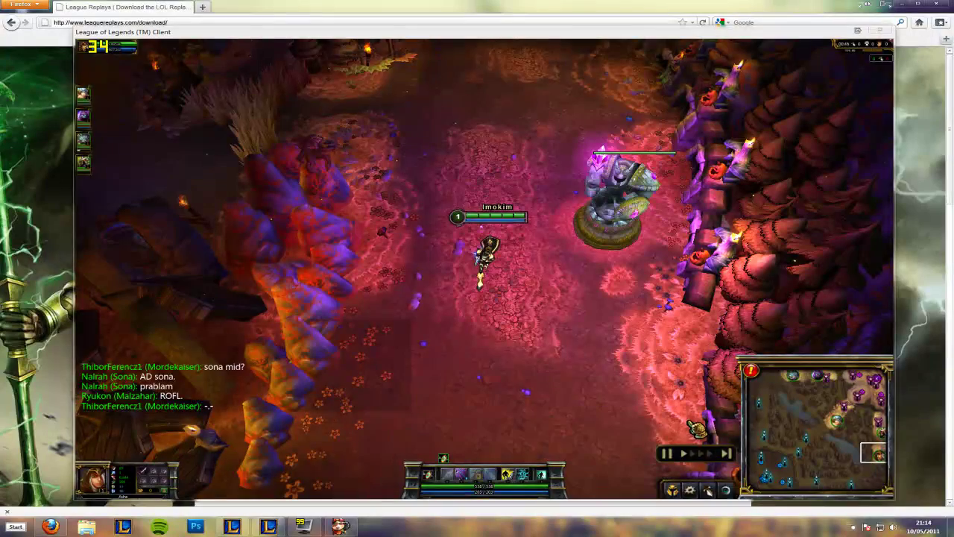
key(h)
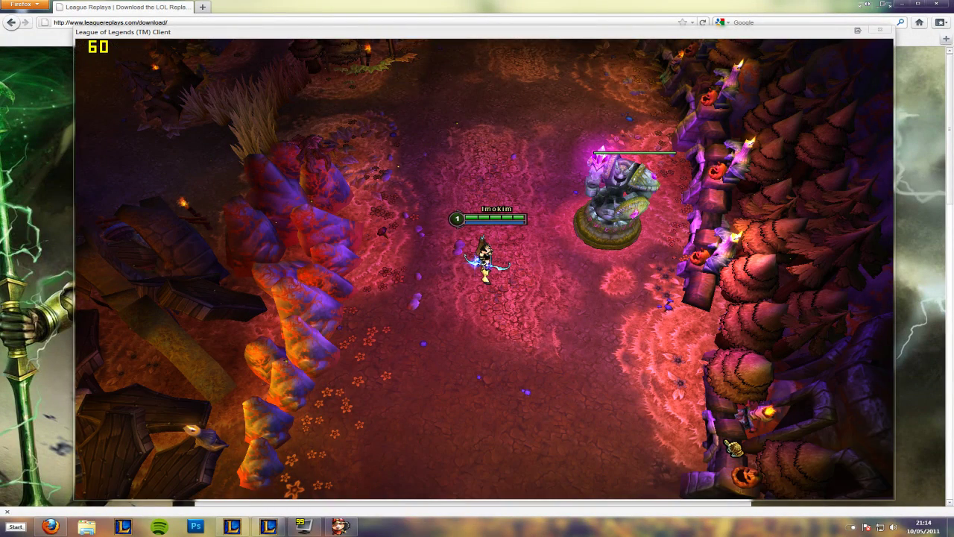
key(h)
key(h)
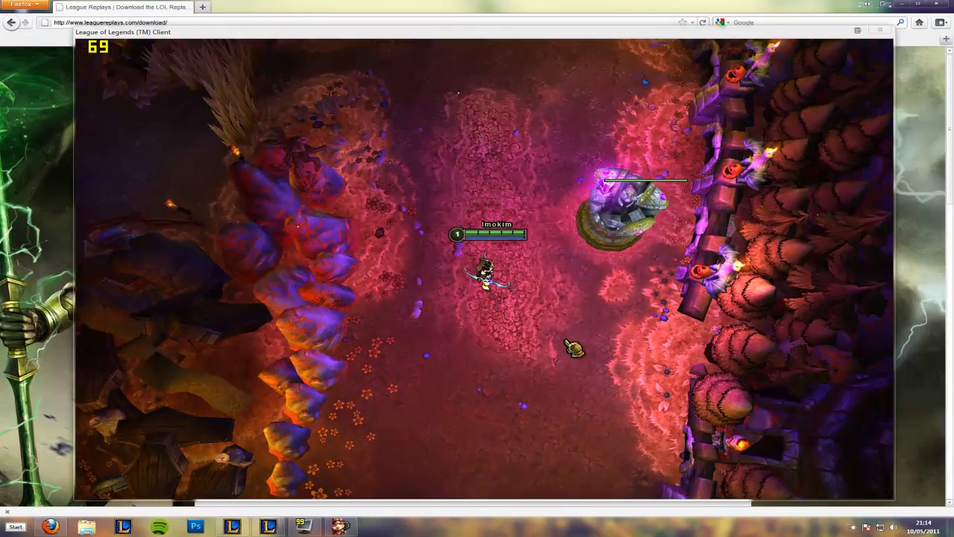
key(h)
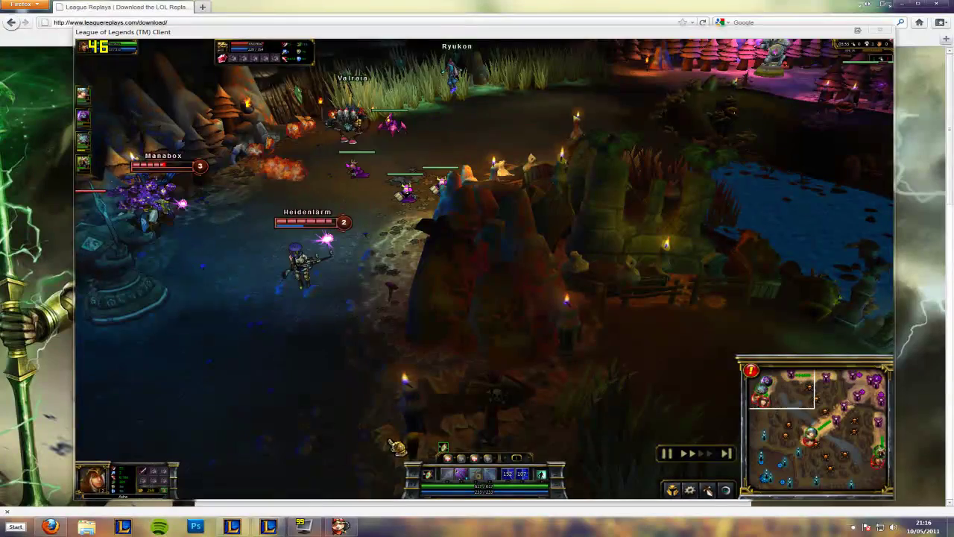
- Pause the replay and close the League of Legends game client
click(667, 453)
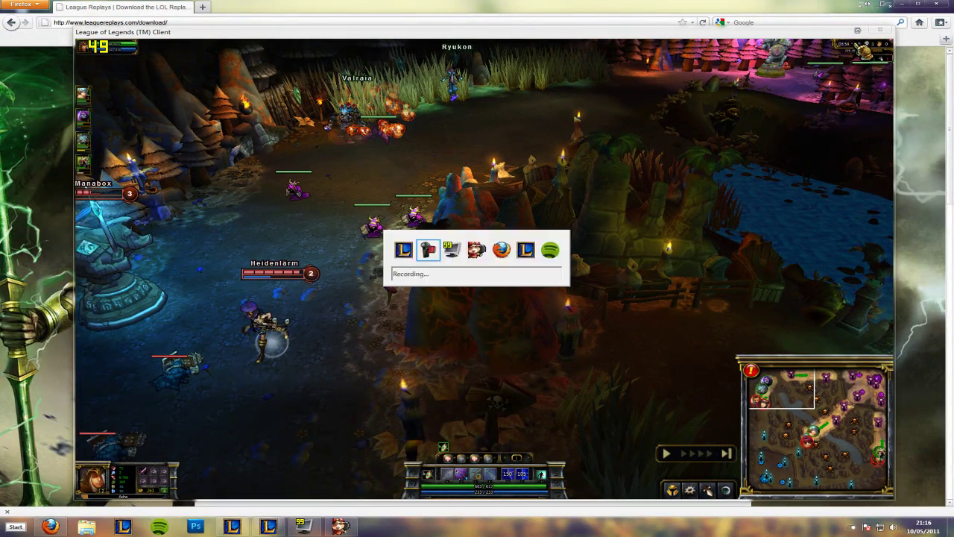
key(alt+F4)
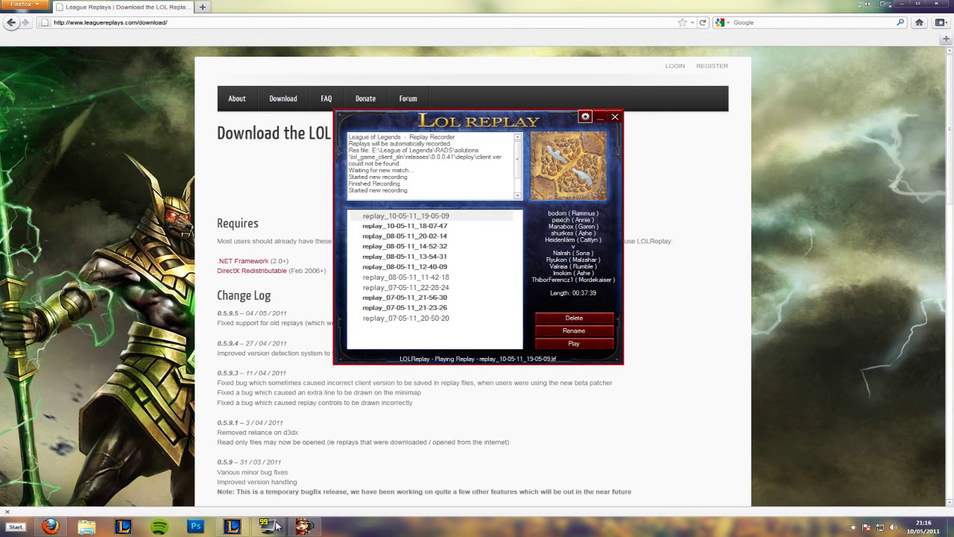
- Switch to FRAPS and check the movie settings, including the folder where movies are saved
click(276, 526)
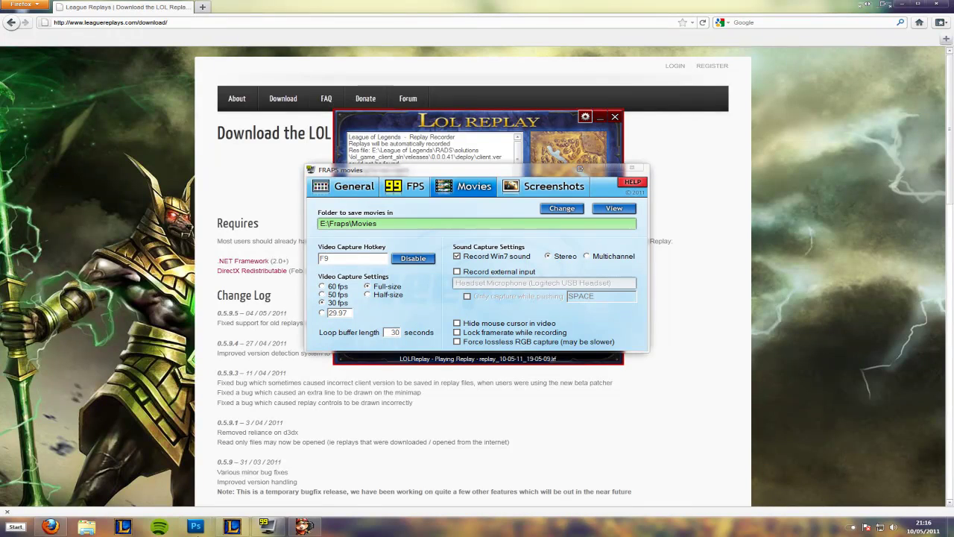
click(231, 526)
key(super)
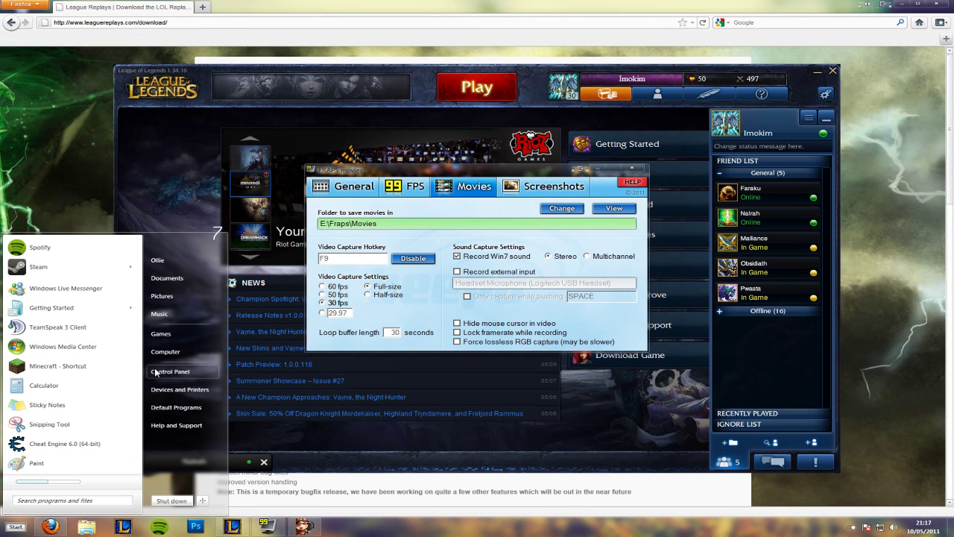
key(super)
- Open the E:\Fraps\Movies folder in Windows Explorer and put the FRAPS window away
key(super+e)
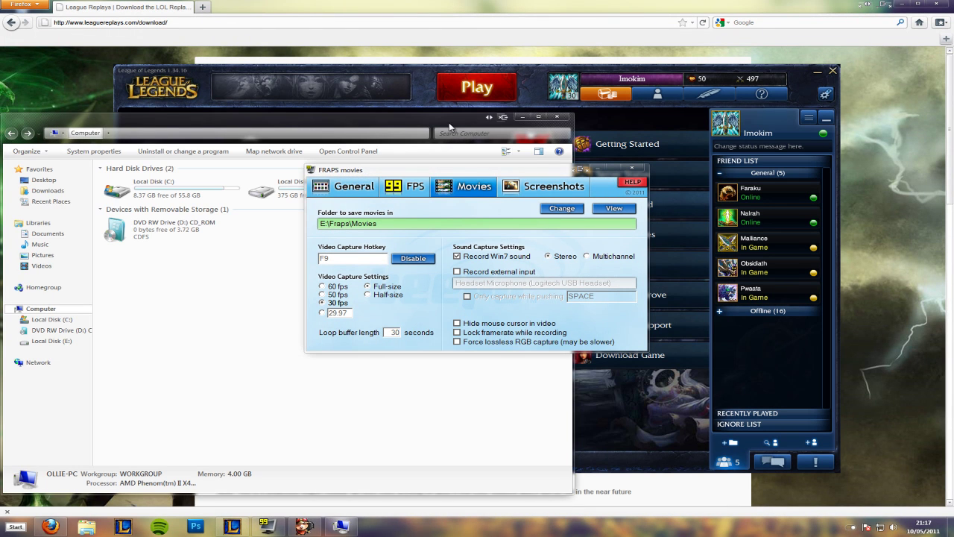
click(605, 170)
double_click(321, 190)
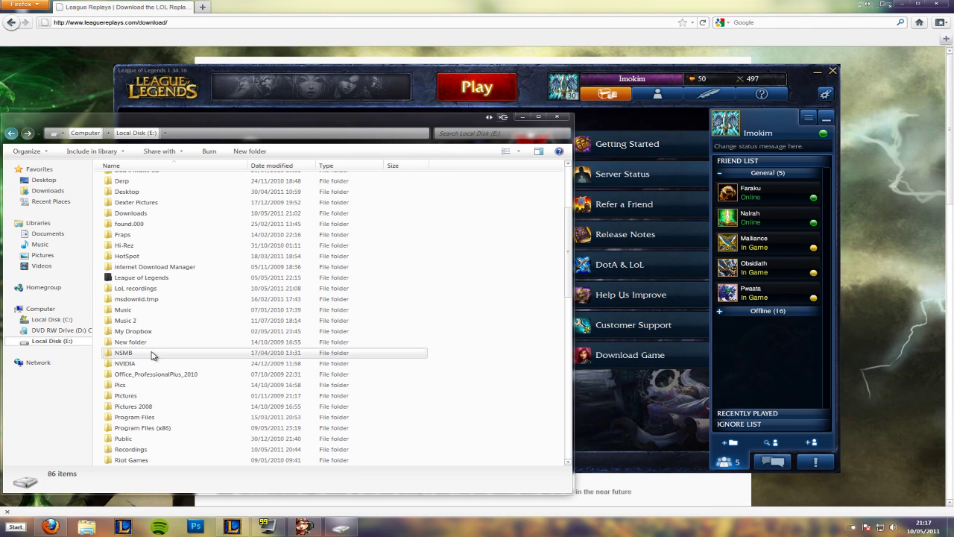
scroll(153, 336, down, 2)
double_click(127, 294)
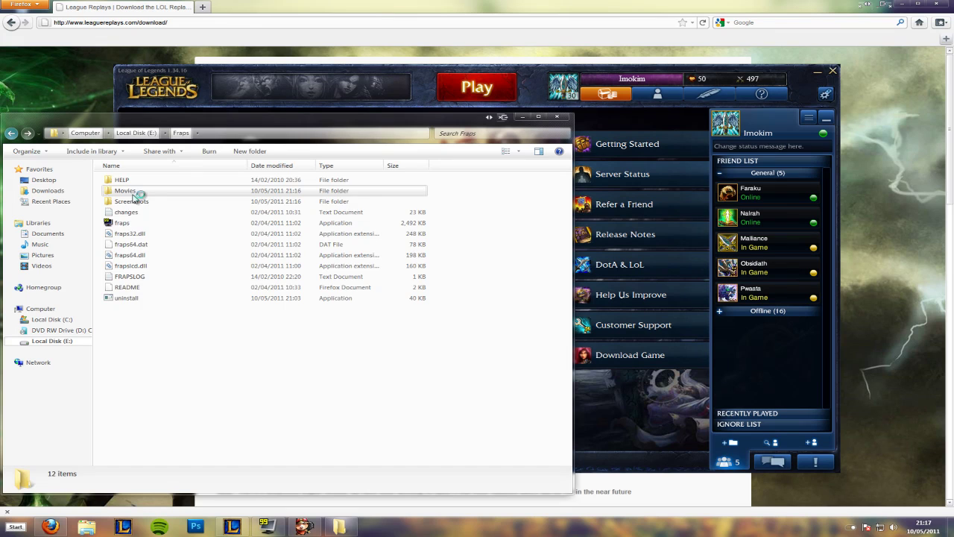
double_click(125, 191)
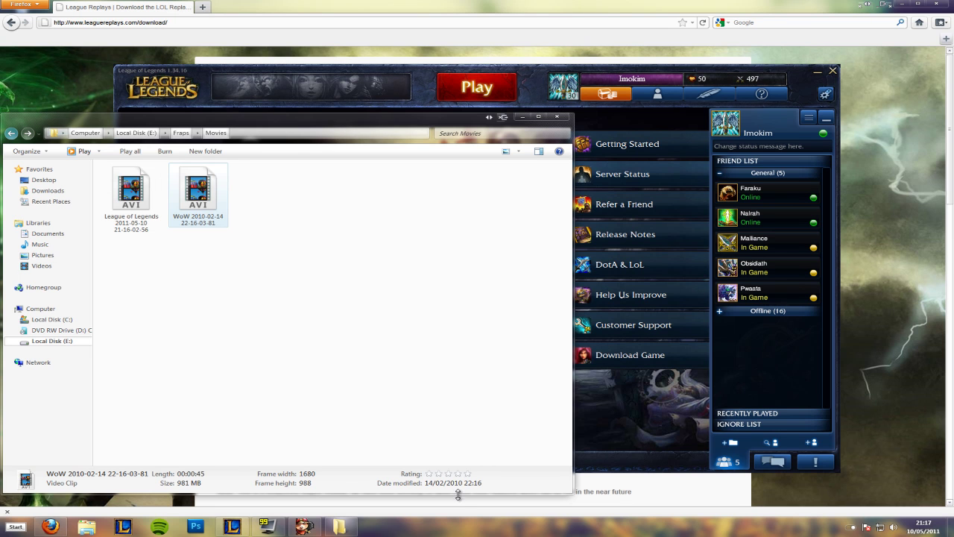
- Check the details of the League of Legends 2011-05-10 clip and the programs available for opening it
click(131, 208)
right_click(129, 205)
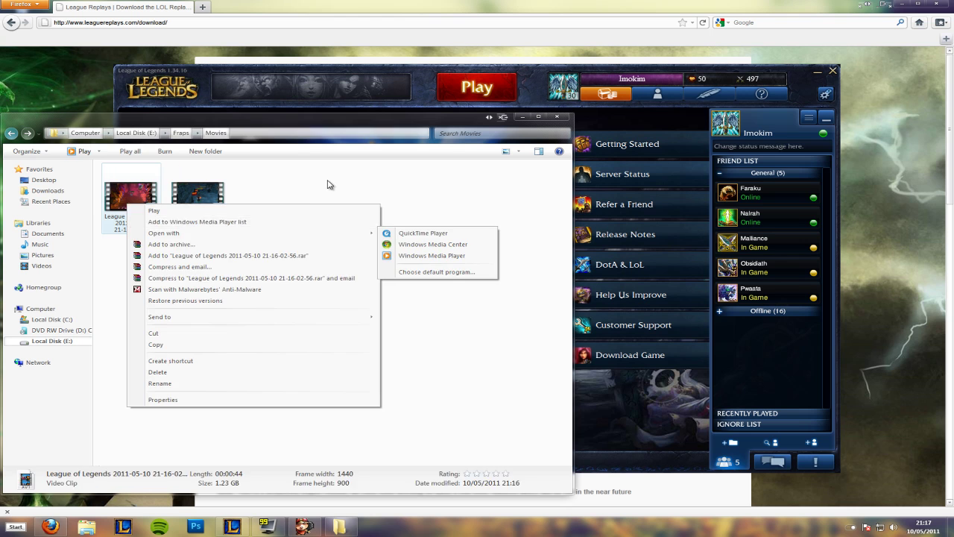
click(261, 186)
- Open the League of Legends clip in Windows Media Player with the recommended settings, and move the folder window aside
click(110, 197)
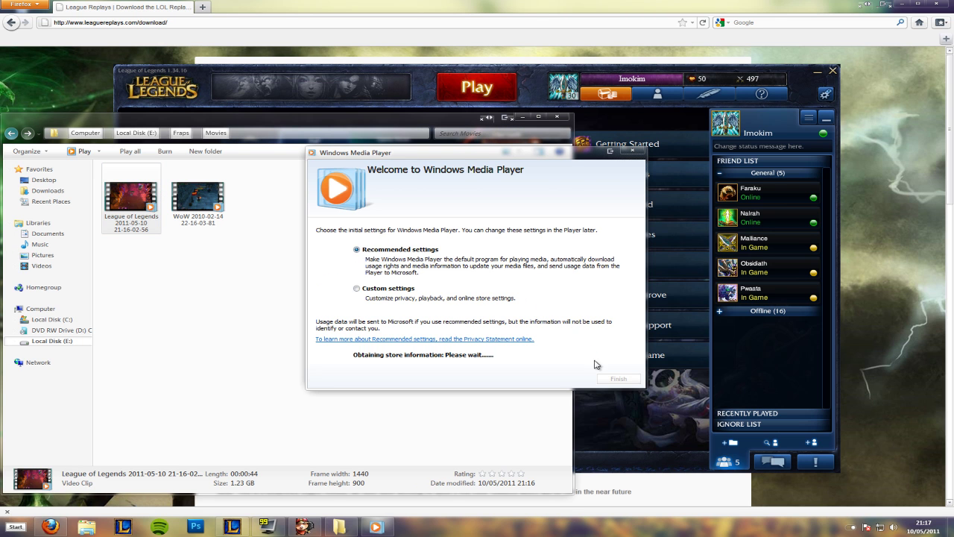
click(623, 380)
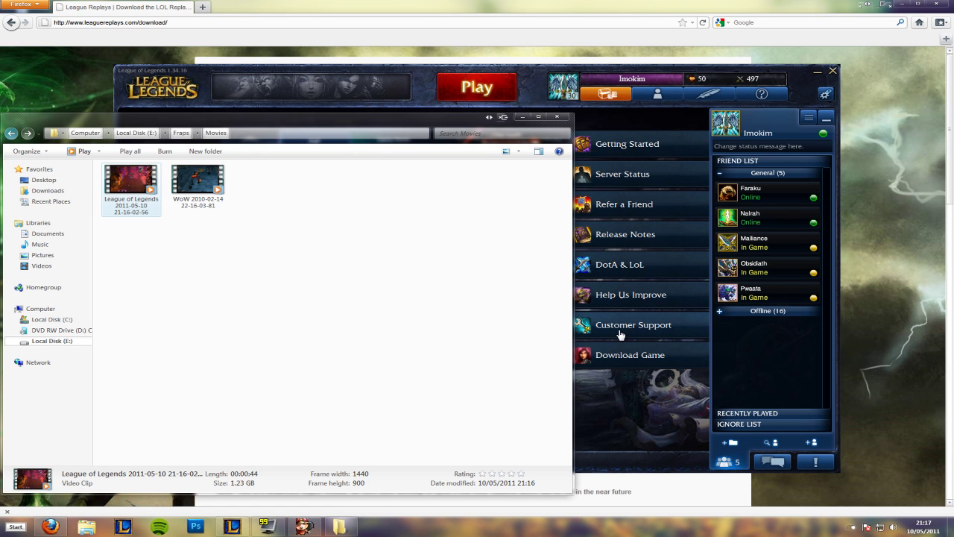
click(464, 291)
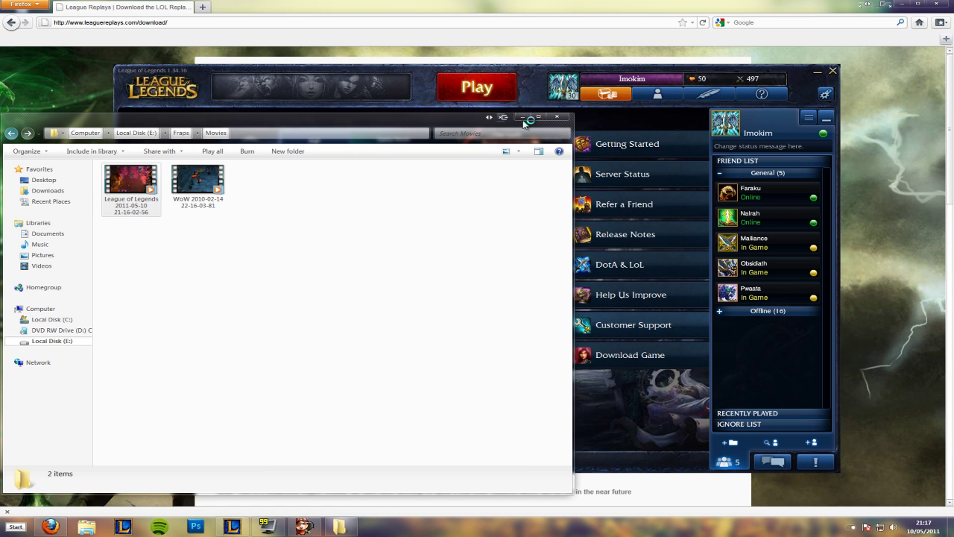
drag(375, 124, 589, 106)
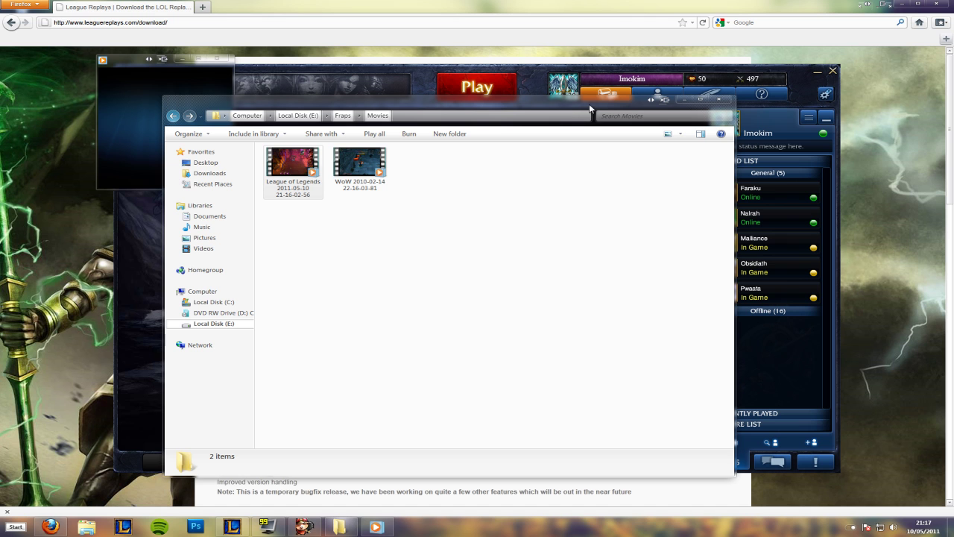
- Watch the League of Legends clip in Windows Media Player, and return to the Movies folder to select the clip's file
click(130, 66)
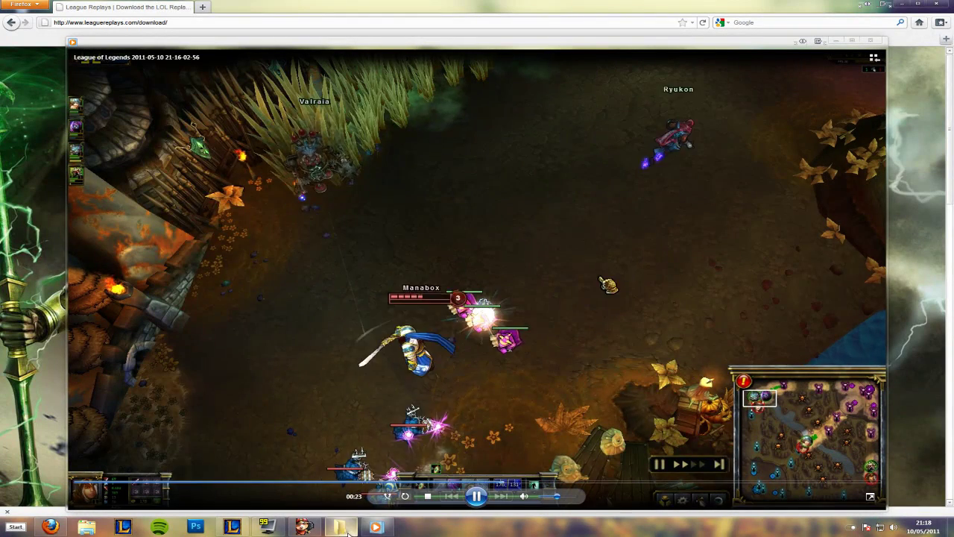
click(340, 527)
click(291, 188)
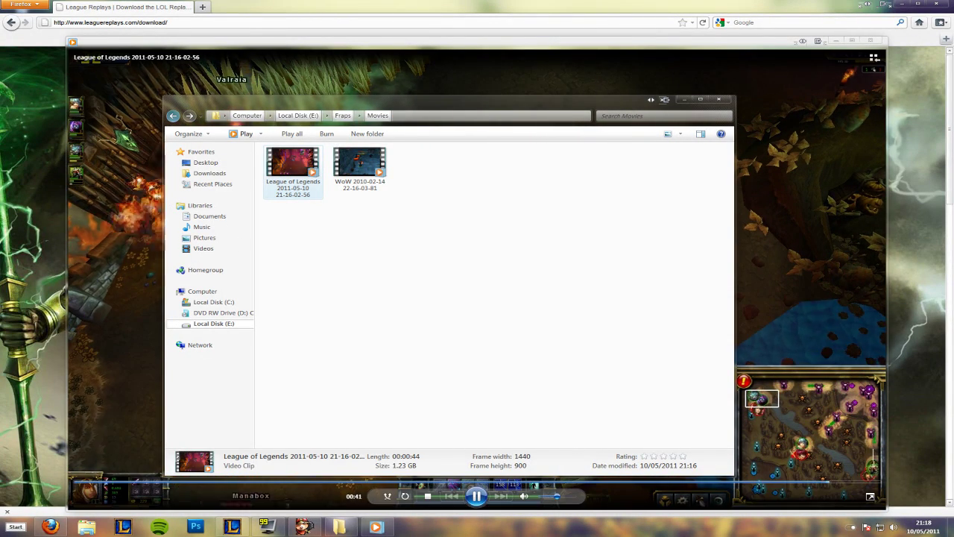
- Search the computer's programs for "movie", then clear the search and dismiss it
click(6, 523)
text(movie)
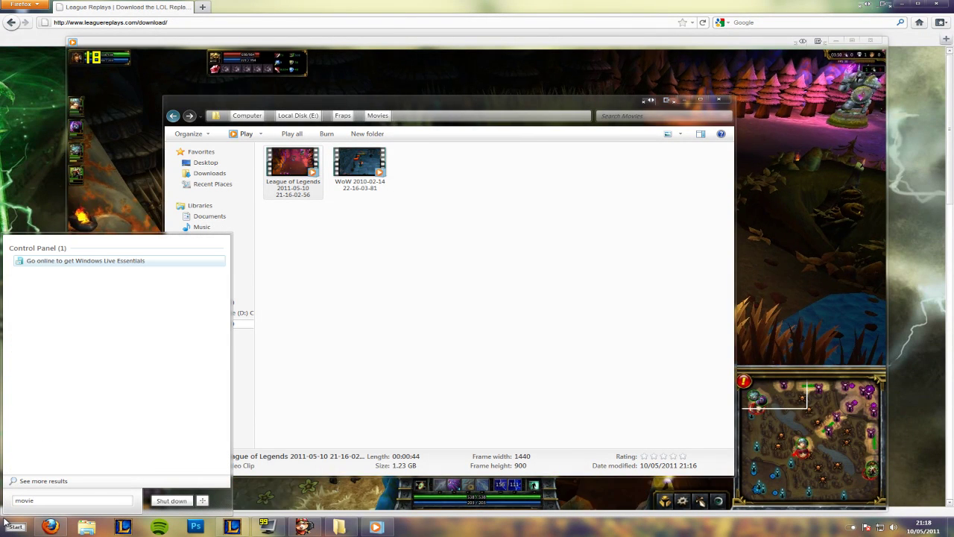
key(BackSpace)
key(BackSpace)
key(BackSpace)
key(BackSpace)
key(BackSpace)
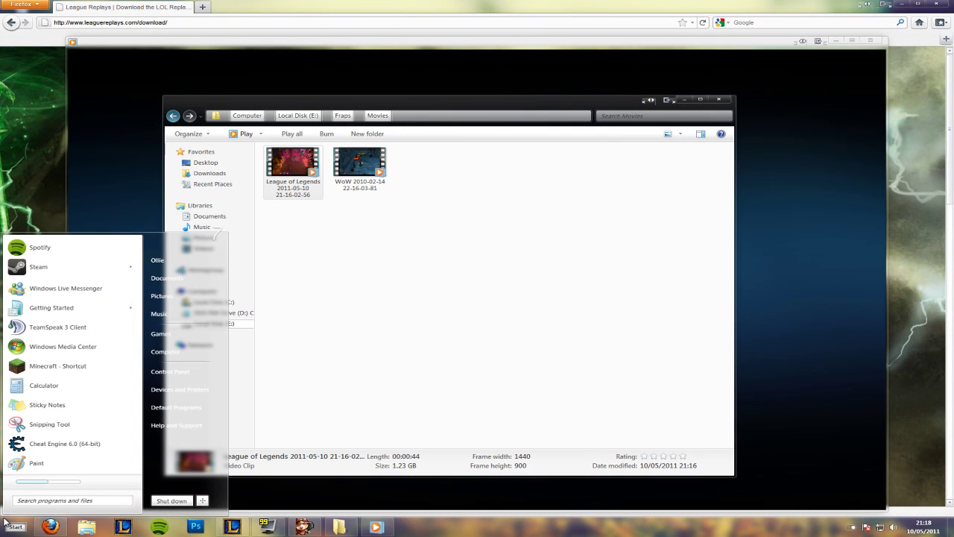
click(558, 198)
- Close Windows Media Player and check the file properties of the League of Legends 2011-05-10 clip
click(868, 42)
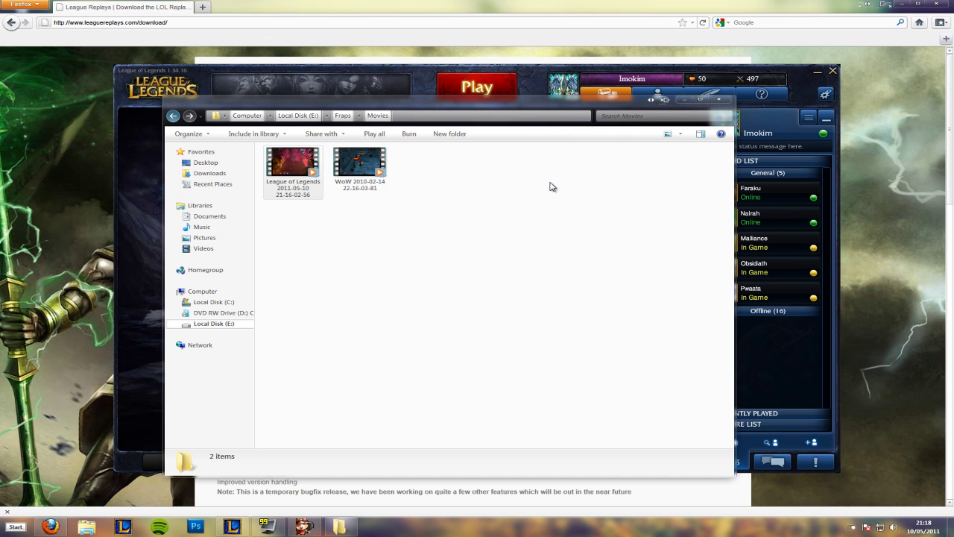
click(308, 179)
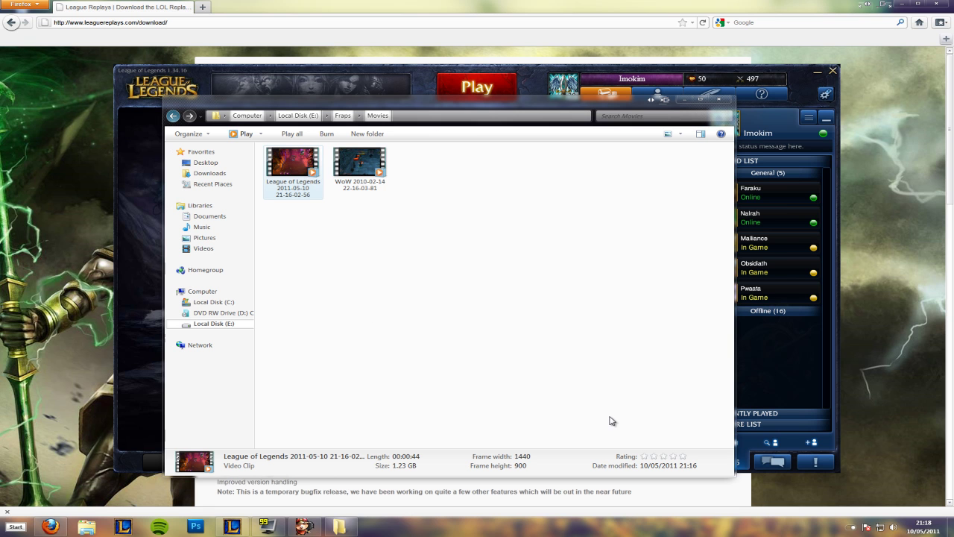
right_click(296, 168)
click(352, 363)
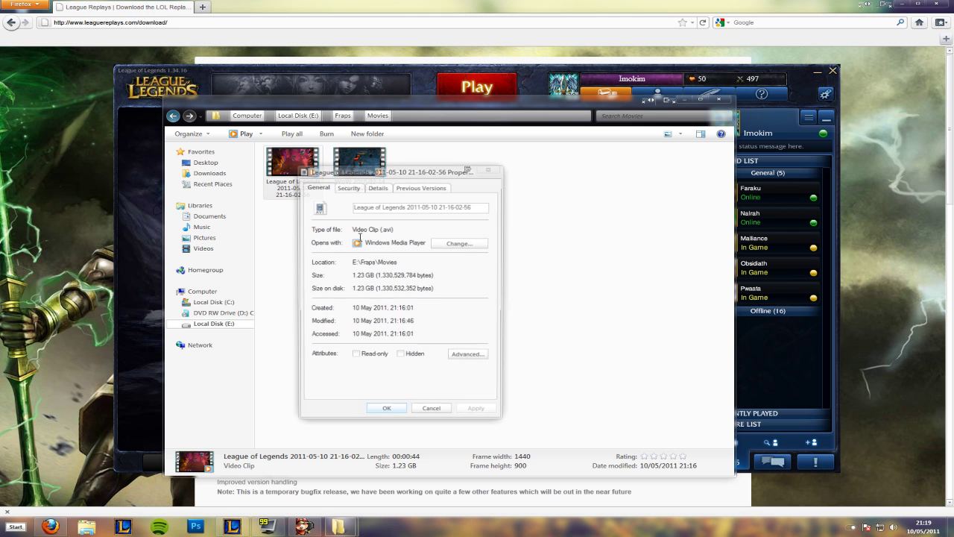
click(489, 173)
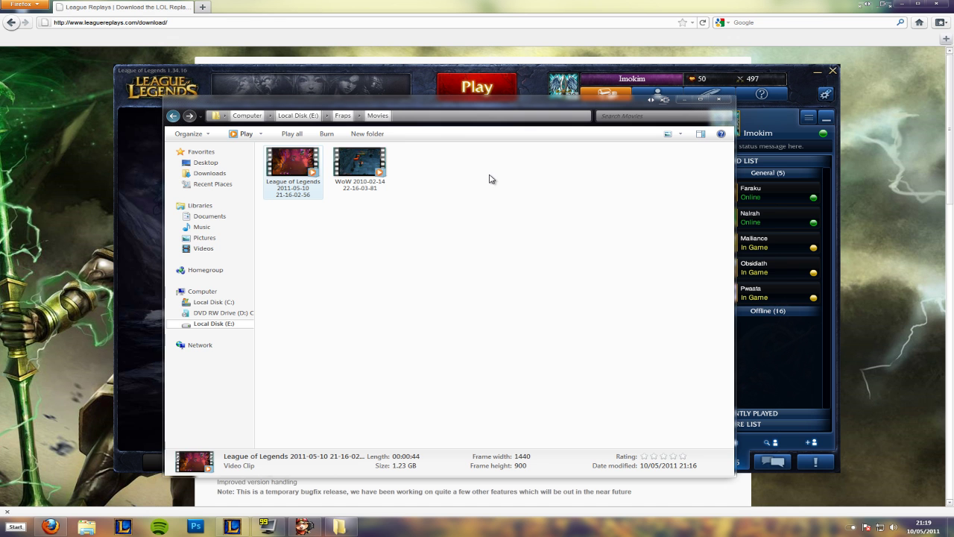
- Shift the Movies folder window slightly and close it to return to the League of Legends client
drag(389, 109, 409, 115)
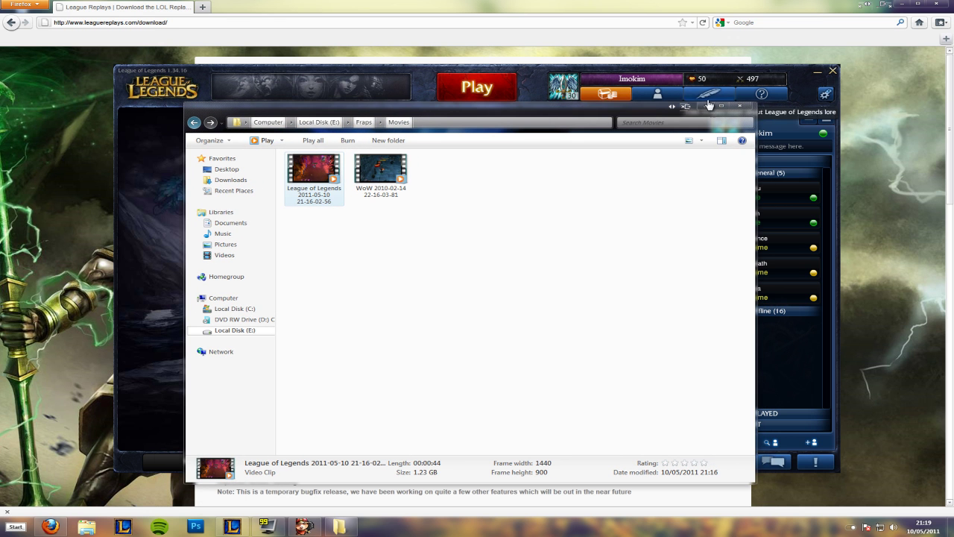
drag(656, 110, 680, 121)
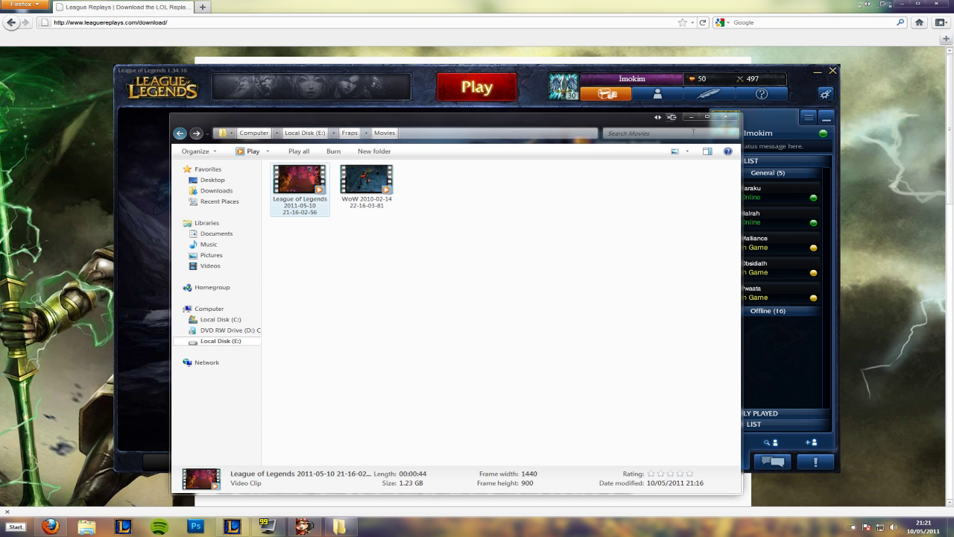
click(717, 116)
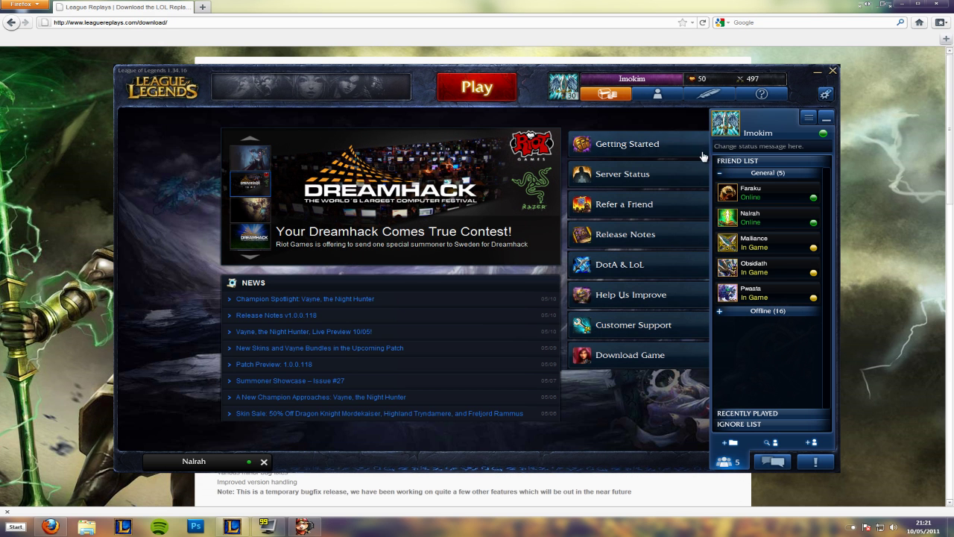